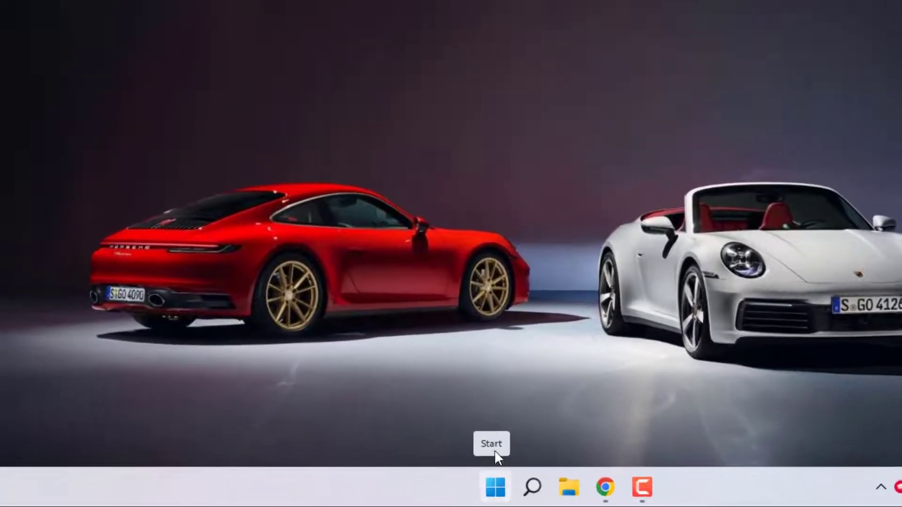
Open Task Manager and end the Riot Client (32 bit) task.
{"action": "right_click", "coordinate": [392, 493]}
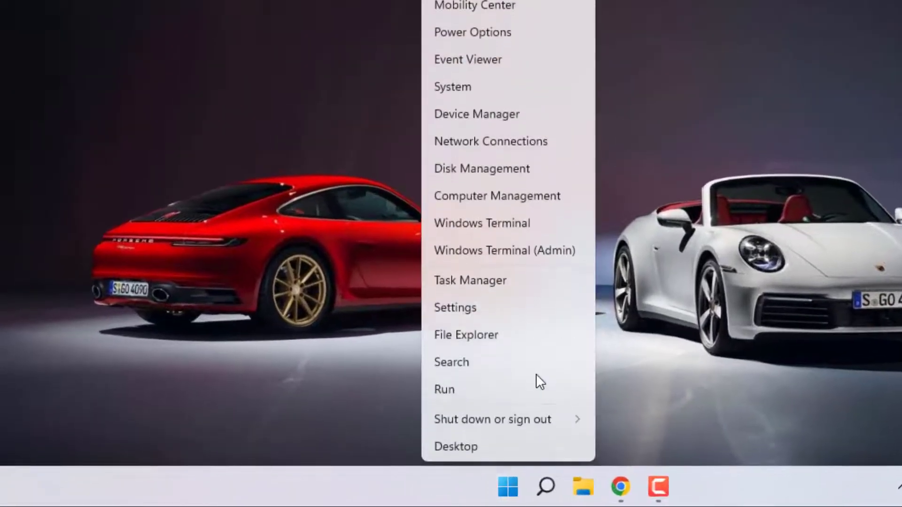
{"action": "left_click", "coordinate": [475, 280]}
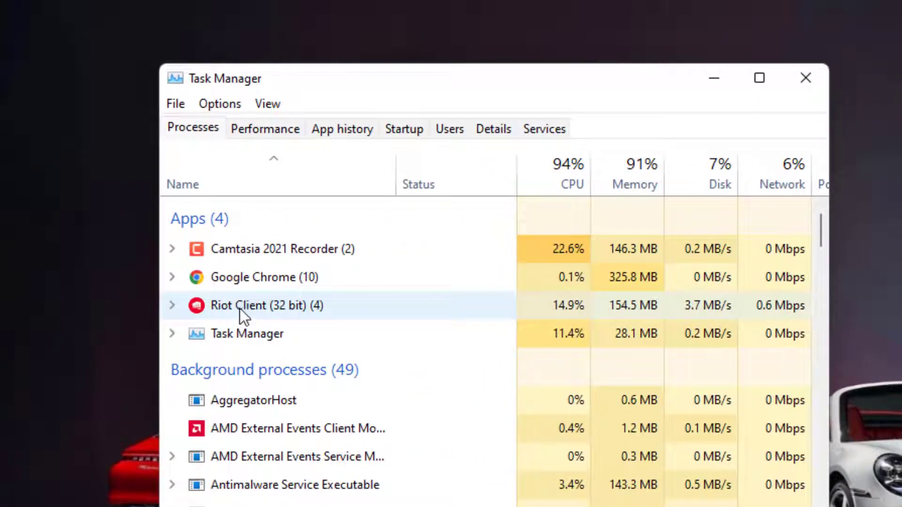
{"action": "right_click", "coordinate": [241, 308]}
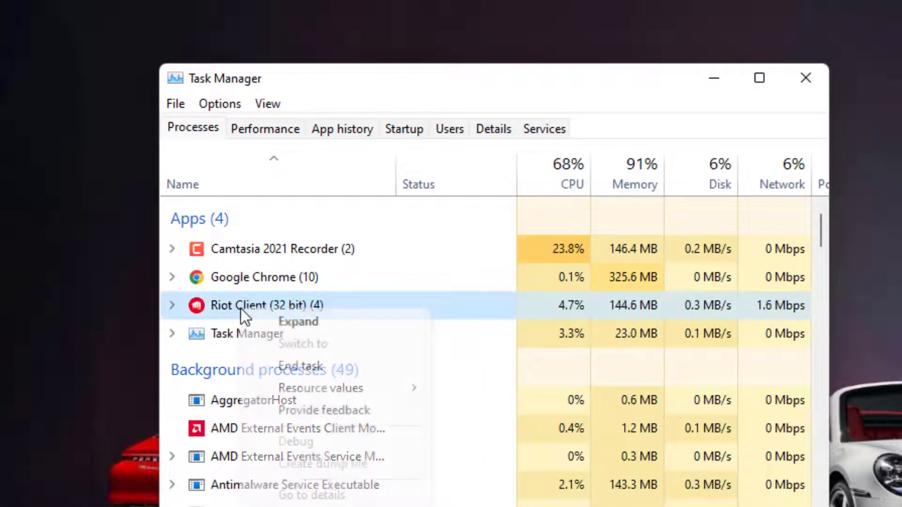
{"action": "left_click", "coordinate": [324, 369]}
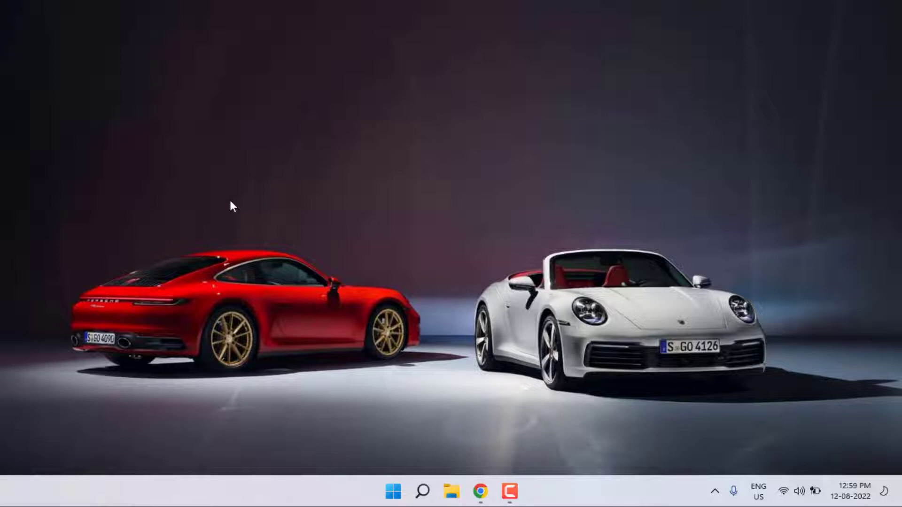
Open the folder C:\Riot Games\VALORANT\live in File Explorer.
{"action": "key", "text": "super+e"}
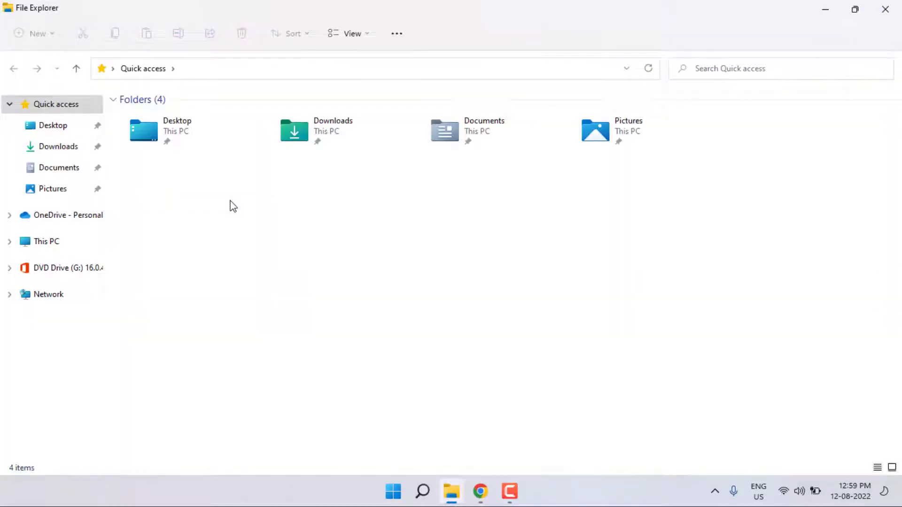
{"action": "left_click", "coordinate": [51, 243]}
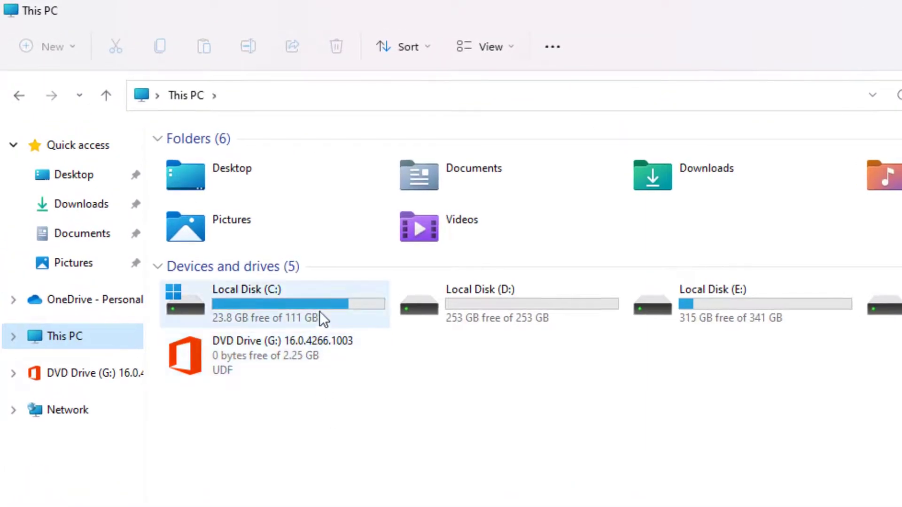
{"action": "double_click", "coordinate": [305, 312]}
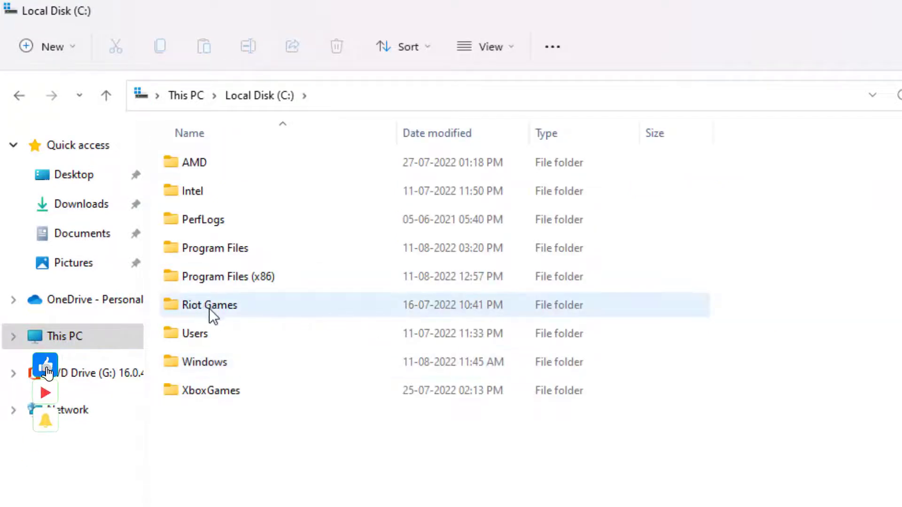
{"action": "double_click", "coordinate": [210, 306]}
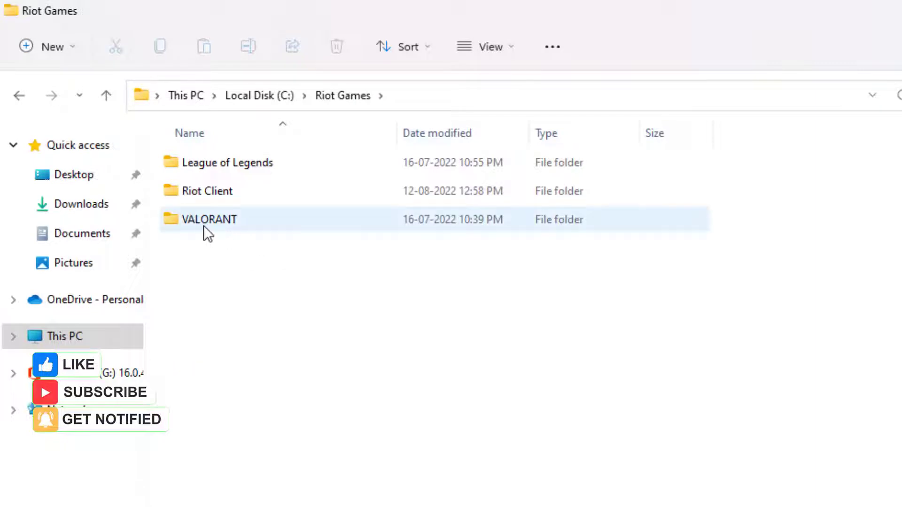
{"action": "double_click", "coordinate": [226, 222]}
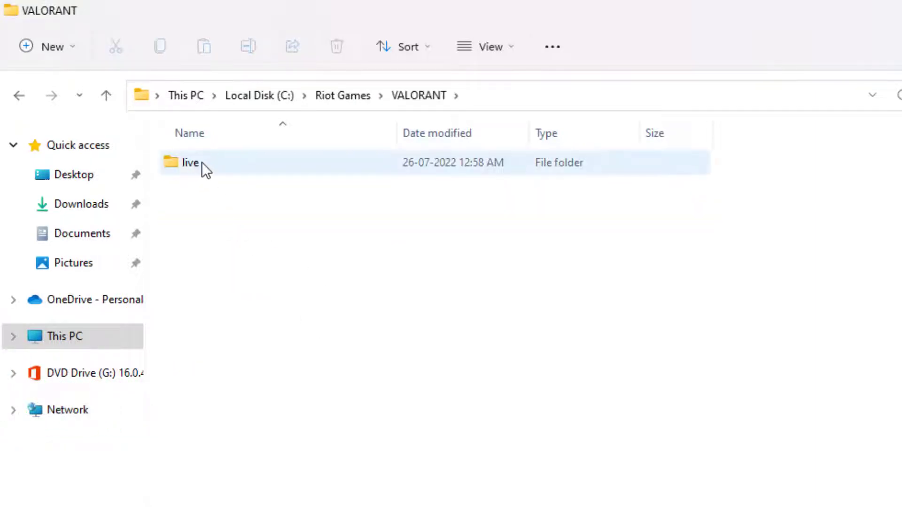
{"action": "double_click", "coordinate": [196, 163]}
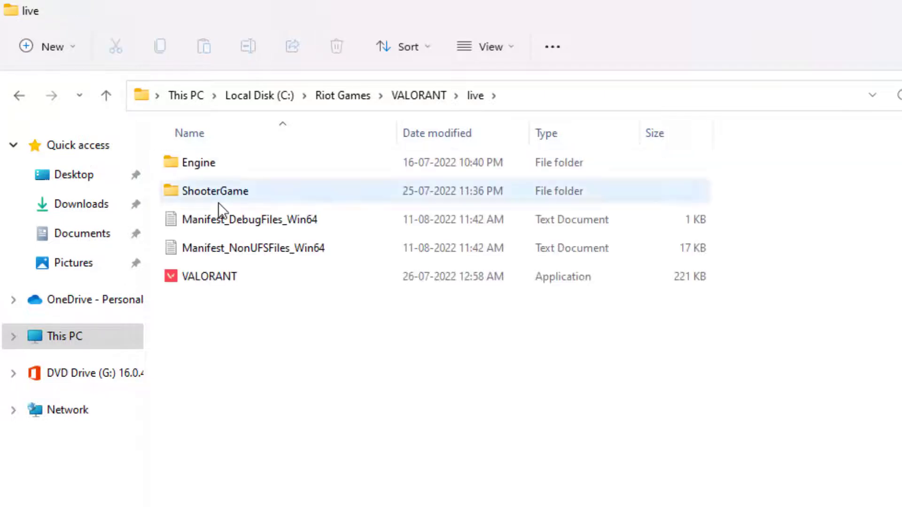
Set the VALORANT application's compatibility properties to run this program as an administrator, and apply the change.
{"action": "right_click", "coordinate": [201, 275]}
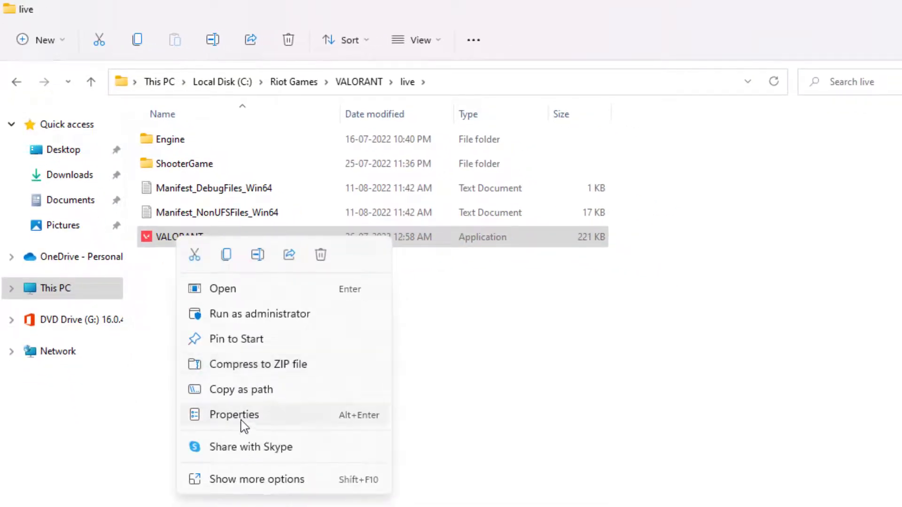
{"action": "left_click", "coordinate": [242, 425]}
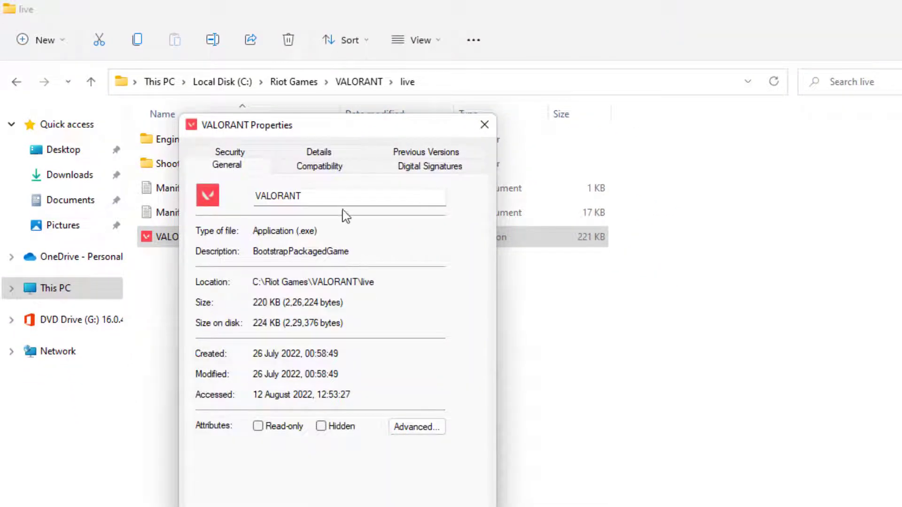
{"action": "left_click", "coordinate": [331, 173]}
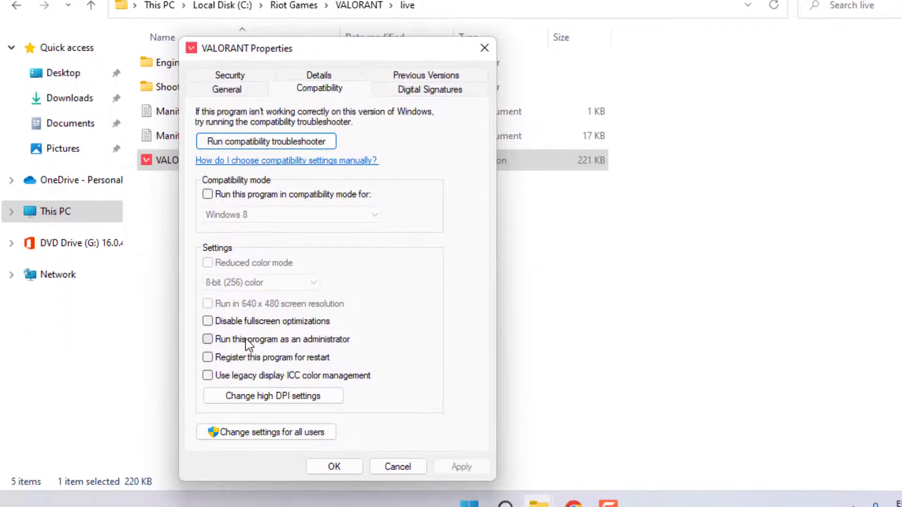
{"action": "left_click", "coordinate": [249, 341]}
{"action": "left_click", "coordinate": [460, 467]}
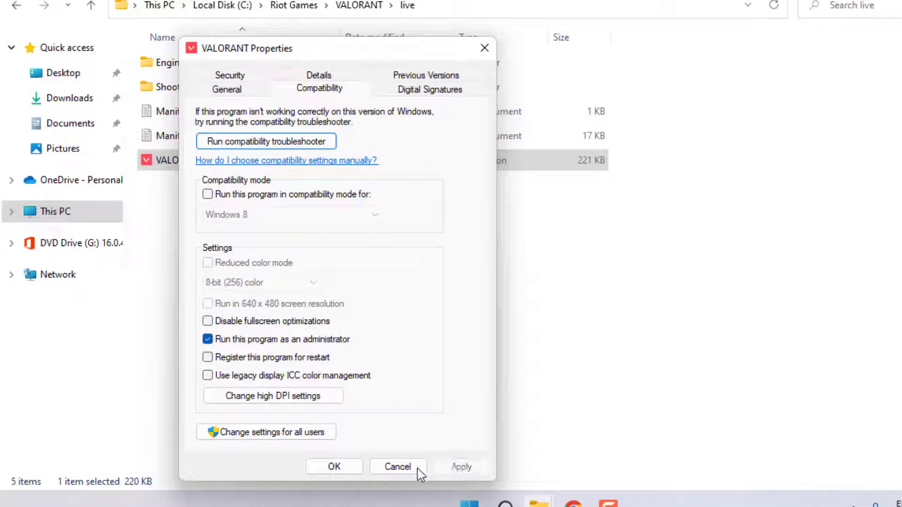
{"action": "left_click", "coordinate": [342, 473]}
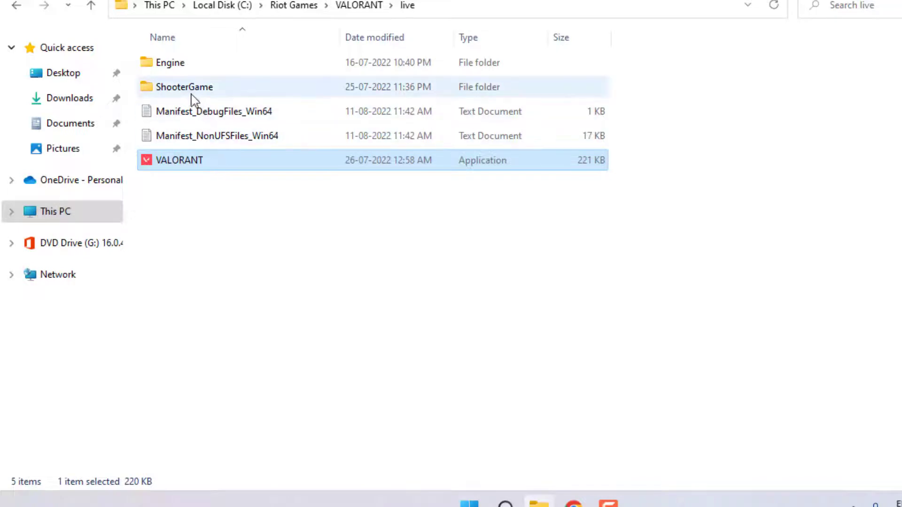
Open the Win64 folder inside ShooterGame\Binaries.
{"action": "double_click", "coordinate": [186, 95]}
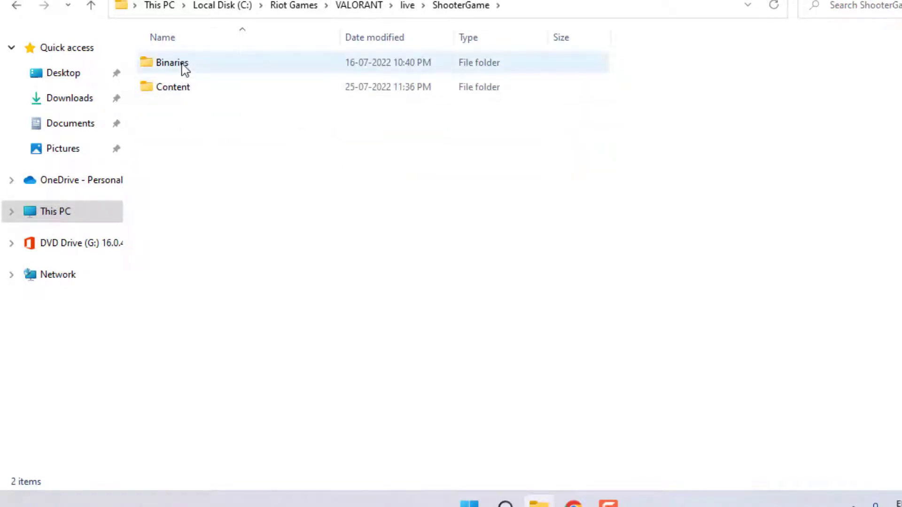
{"action": "double_click", "coordinate": [182, 66]}
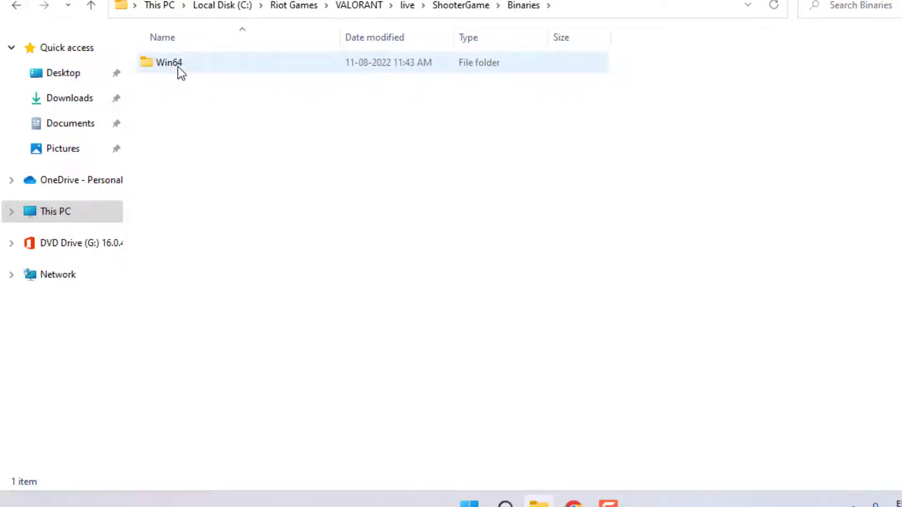
{"action": "double_click", "coordinate": [180, 71]}
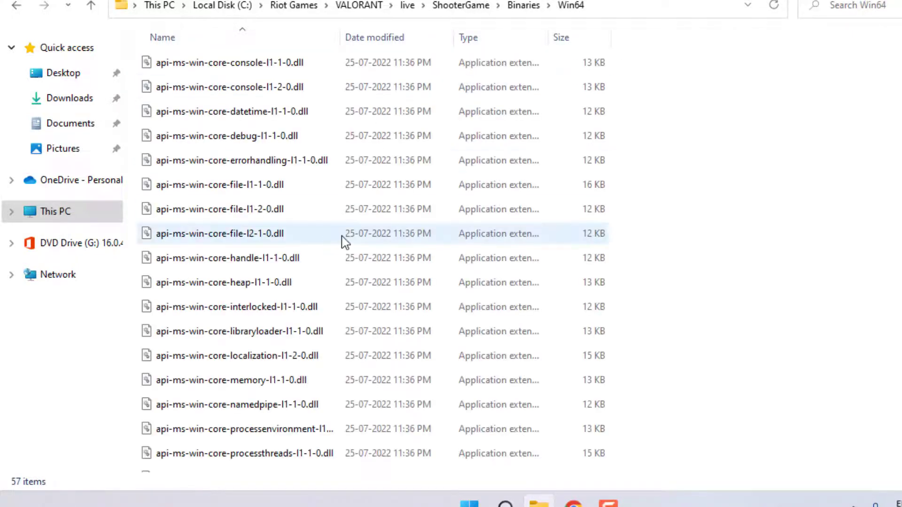
Disable fullscreen optimizations in the compatibility properties of the VALORANT-Win64-Shipping application and apply the change.
{"action": "scroll", "coordinate": [272, 294], "scroll_direction": "down", "scroll_amount": 13}
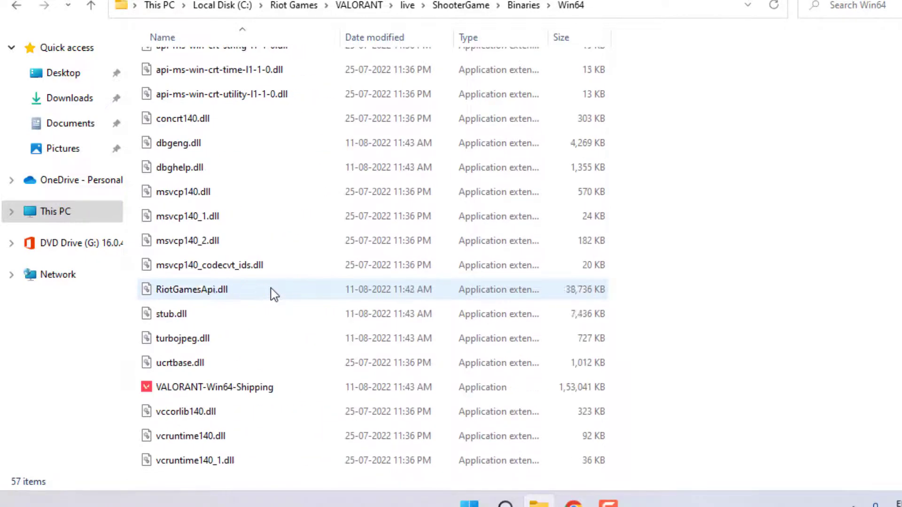
{"action": "scroll", "coordinate": [272, 294], "scroll_direction": "down", "scroll_amount": 1}
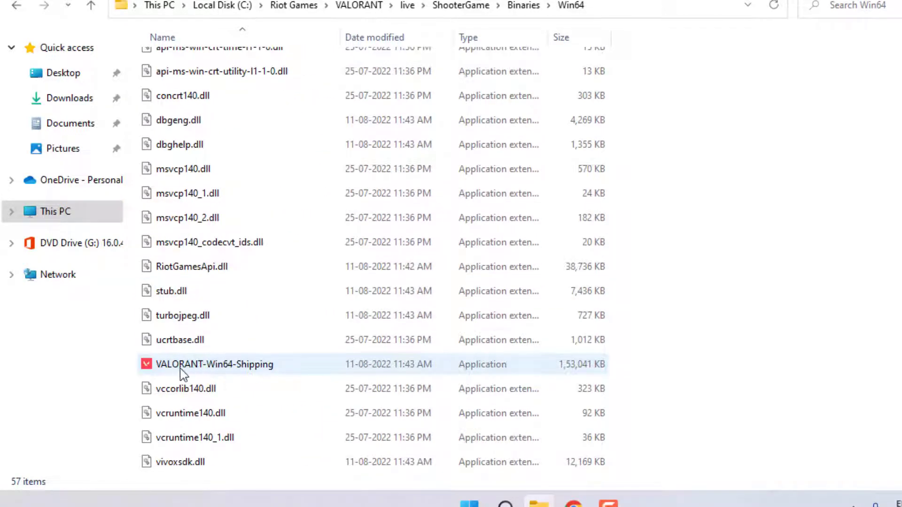
{"action": "left_click", "coordinate": [232, 365]}
{"action": "right_click", "coordinate": [237, 365]}
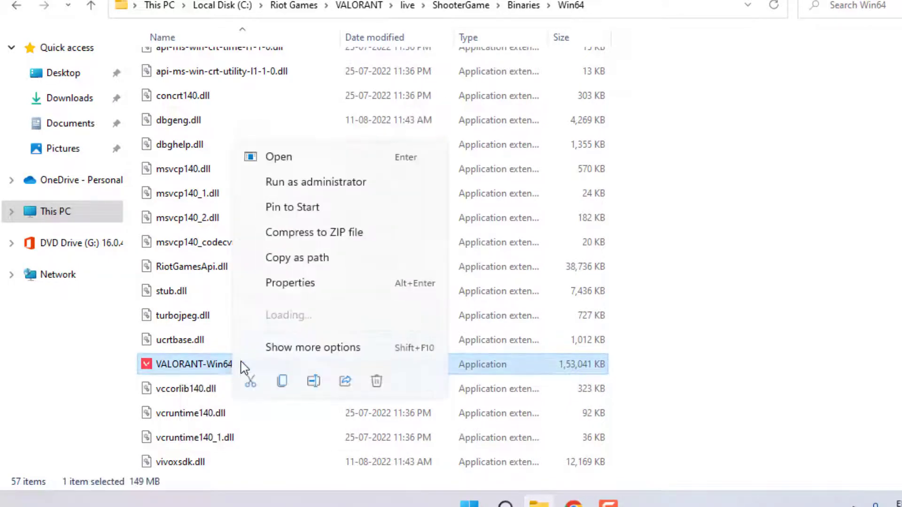
{"action": "left_click", "coordinate": [301, 284]}
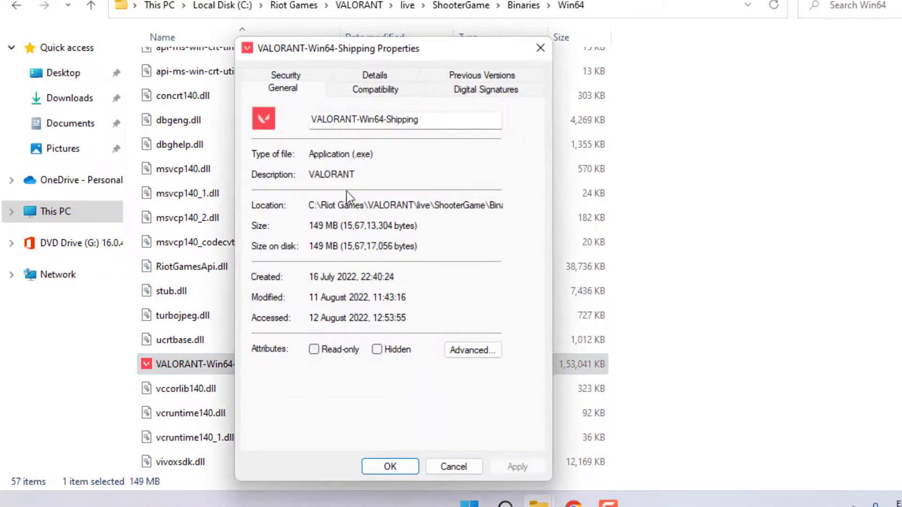
{"action": "left_click", "coordinate": [383, 92]}
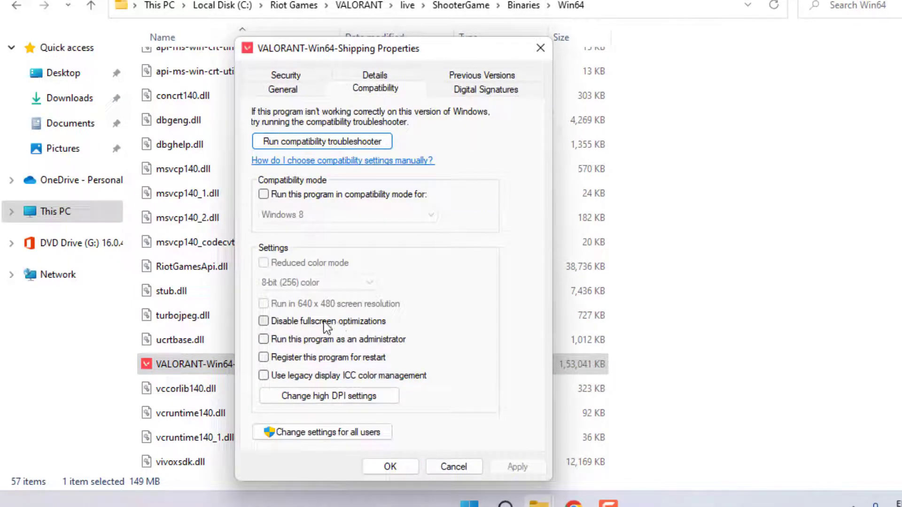
{"action": "left_click", "coordinate": [265, 321]}
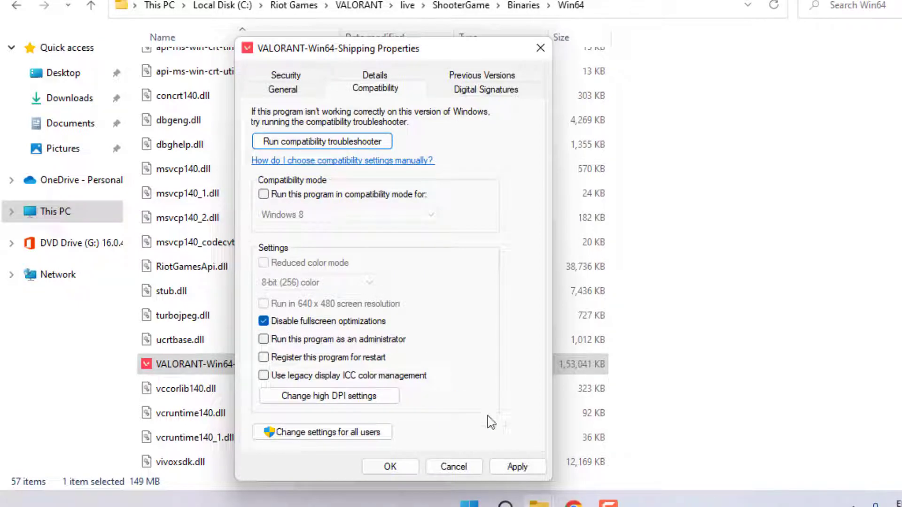
{"action": "left_click", "coordinate": [518, 466]}
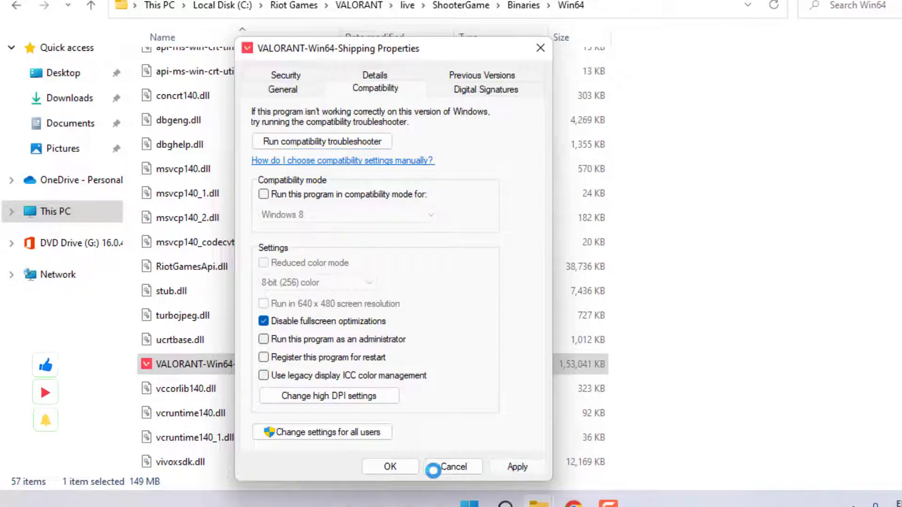
{"action": "left_click", "coordinate": [392, 467]}
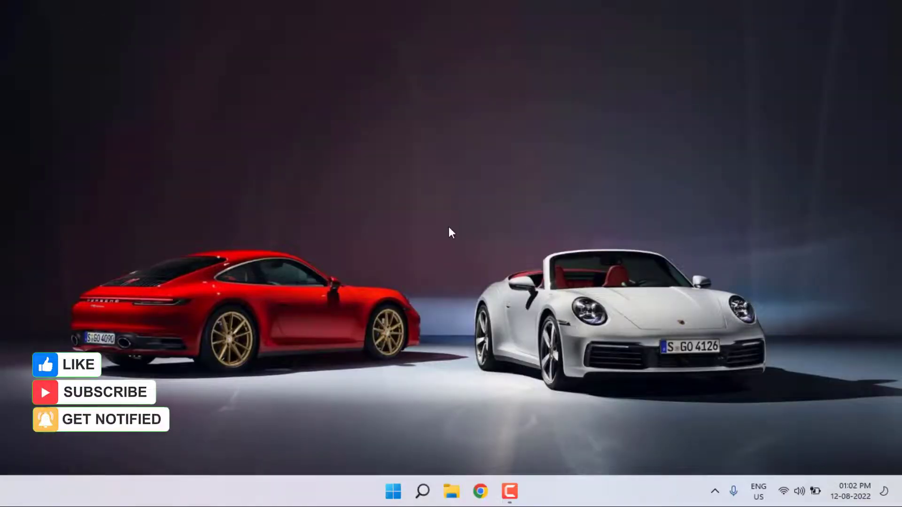
Search Windows for "device" and open Device Manager.
{"action": "key", "text": "super"}
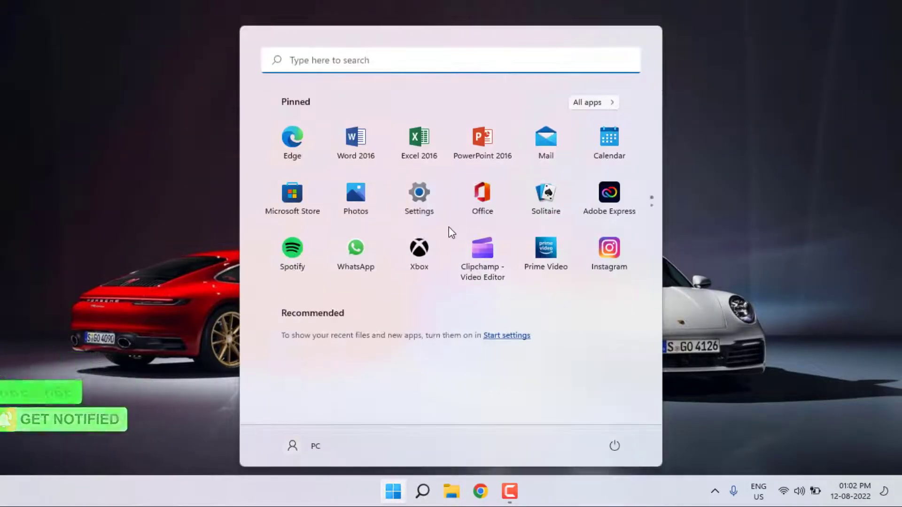
{"action": "key", "text": "super"}
{"action": "key", "text": "super"}
{"action": "type", "text": "device"}
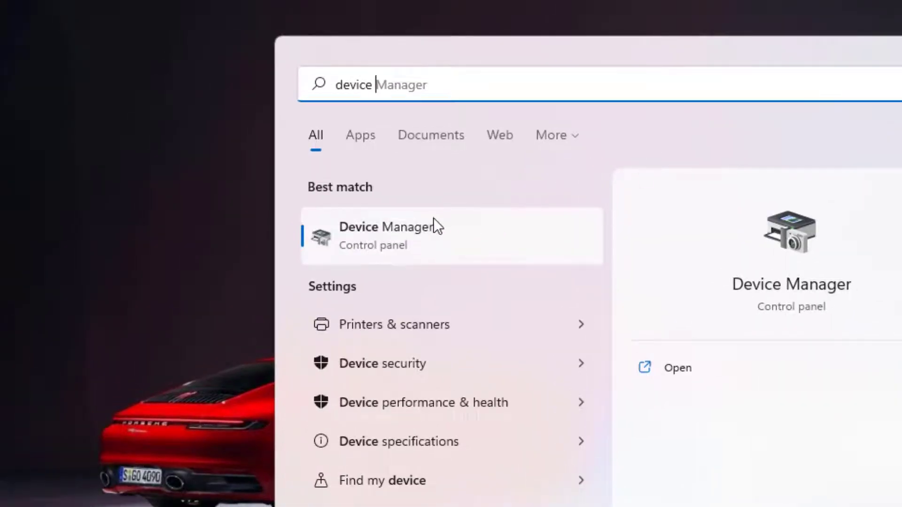
{"action": "left_click", "coordinate": [389, 233]}
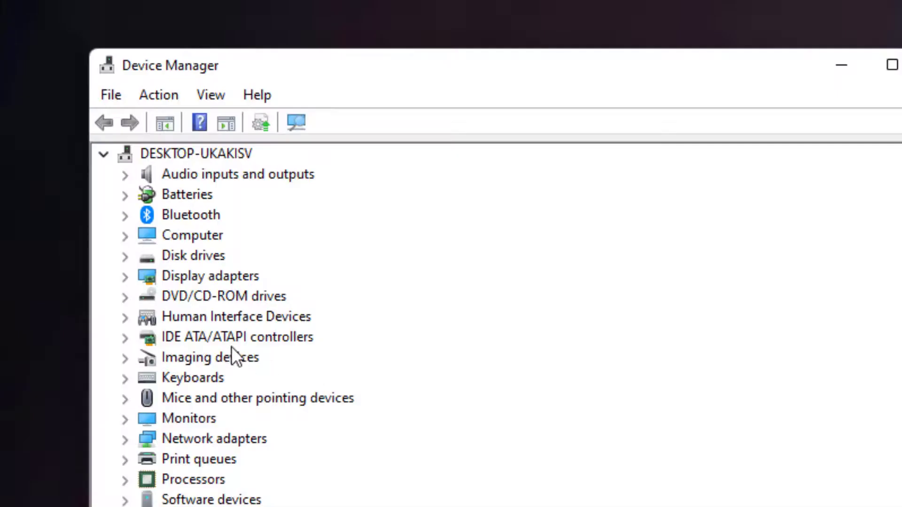
Run an automatic driver search and update for the AMD Radeon HD 8500M display adapter.
{"action": "left_click", "coordinate": [209, 278]}
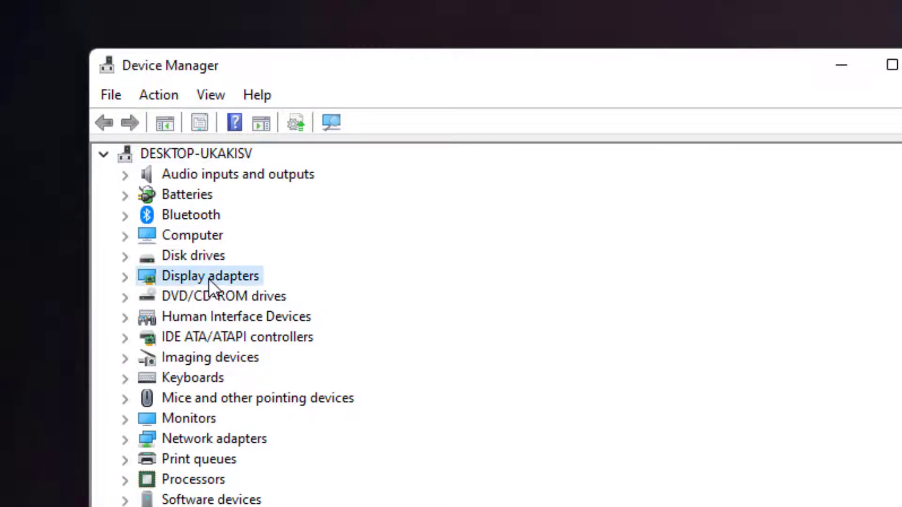
{"action": "left_click", "coordinate": [125, 277]}
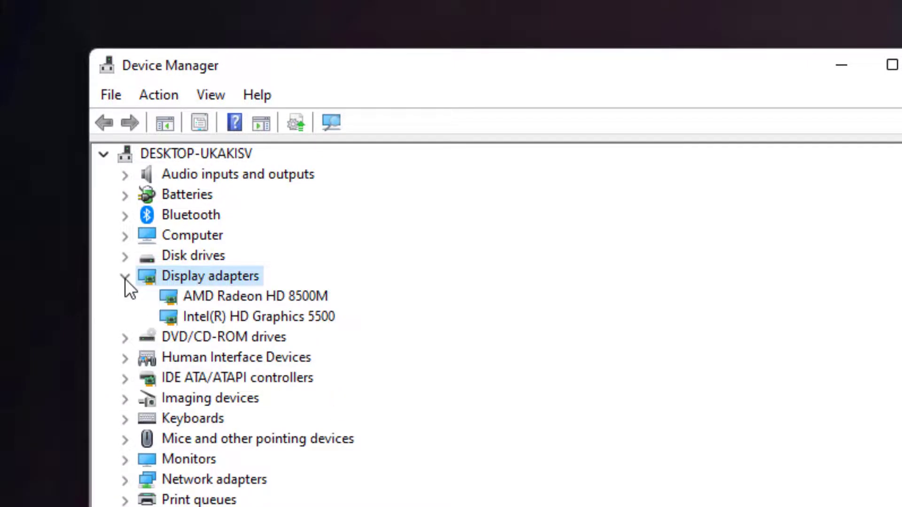
{"action": "left_click", "coordinate": [263, 297]}
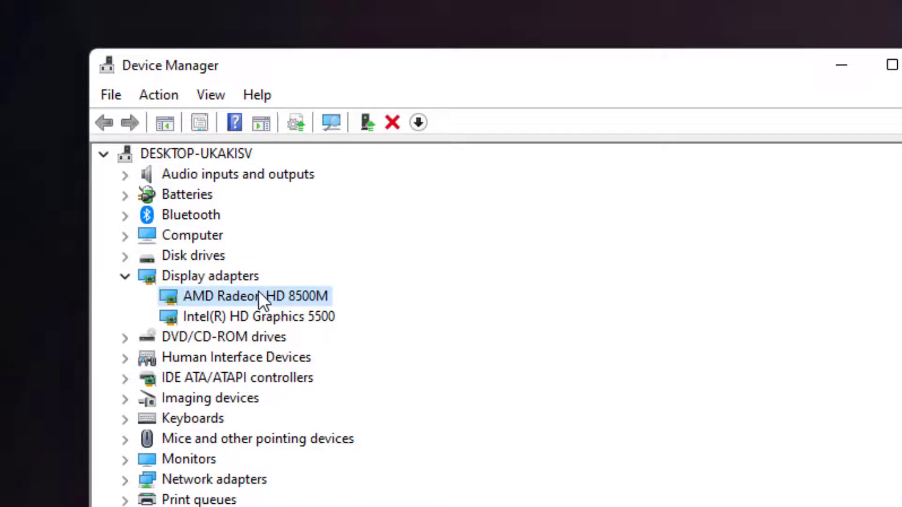
{"action": "right_click", "coordinate": [260, 292]}
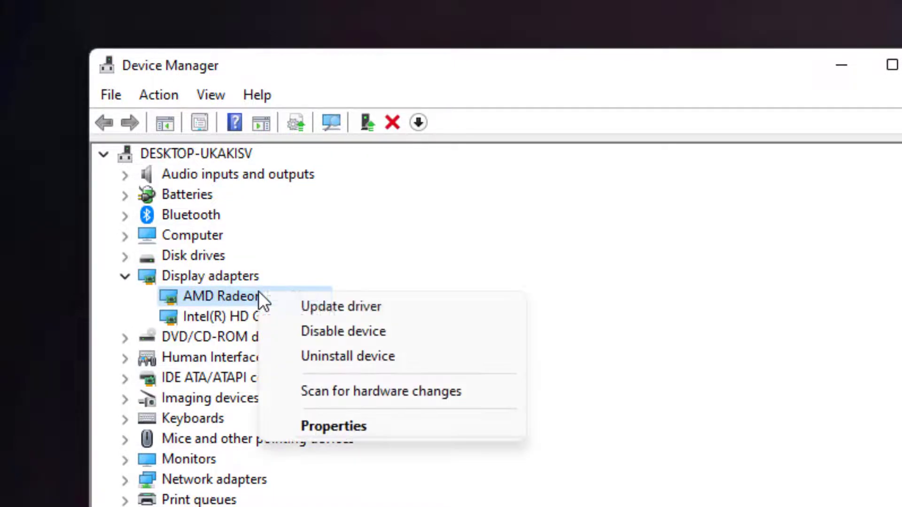
{"action": "left_click", "coordinate": [344, 306]}
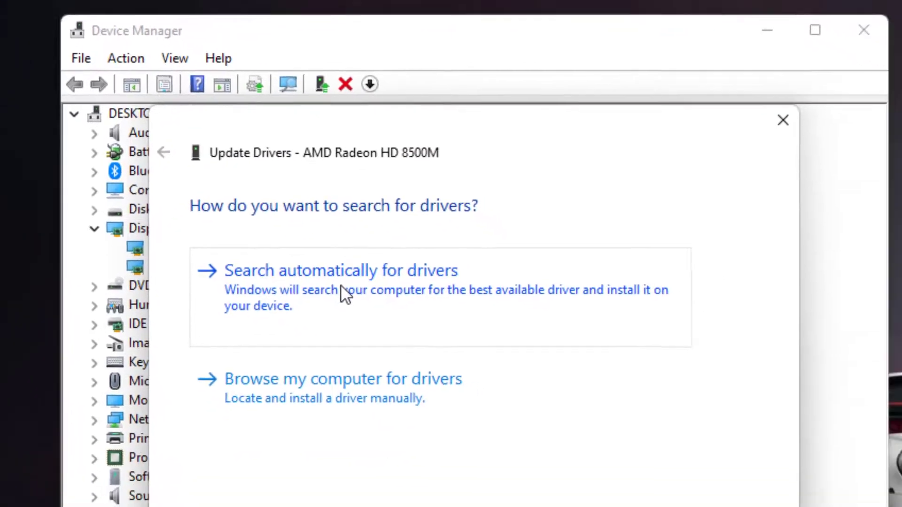
{"action": "left_click", "coordinate": [388, 340]}
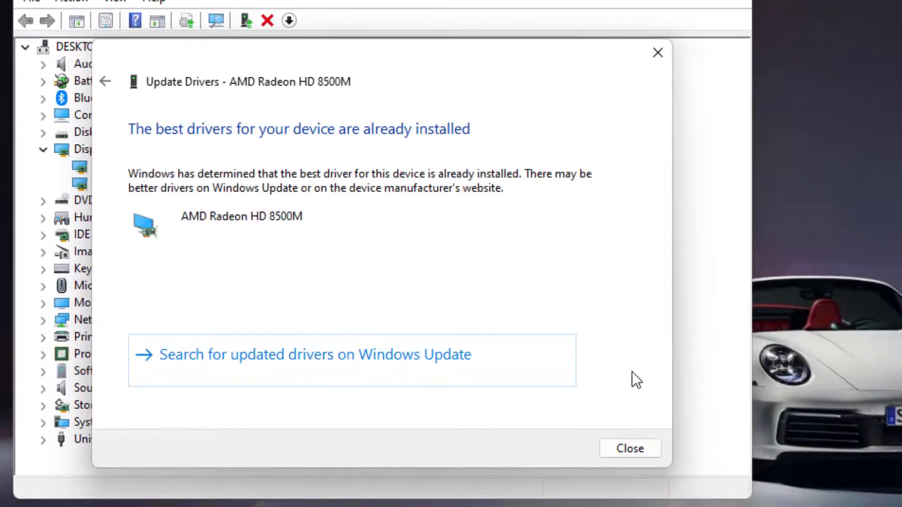
Manually install the AMD Radeon HD 8500M driver from the list of compatible drivers available on the computer, and close Device Manager.
{"action": "left_click", "coordinate": [620, 449]}
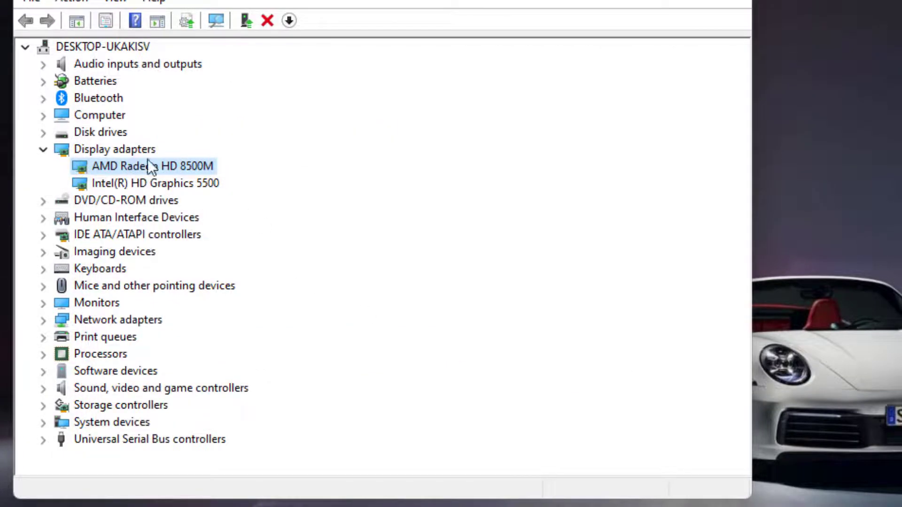
{"action": "right_click", "coordinate": [124, 165]}
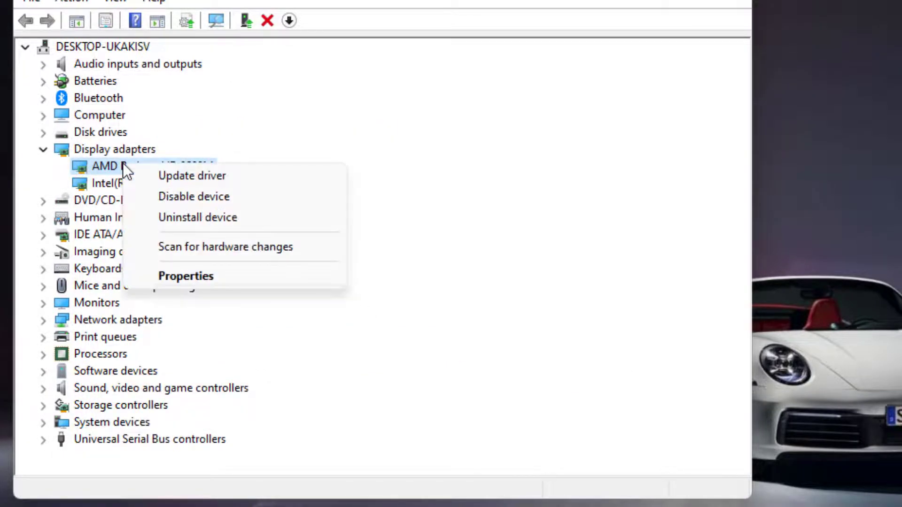
{"action": "left_click", "coordinate": [210, 177]}
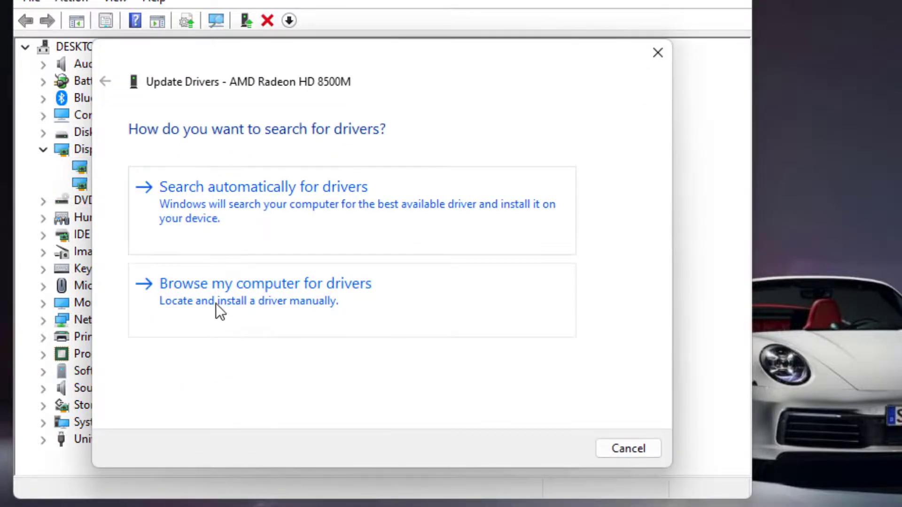
{"action": "left_click", "coordinate": [268, 292]}
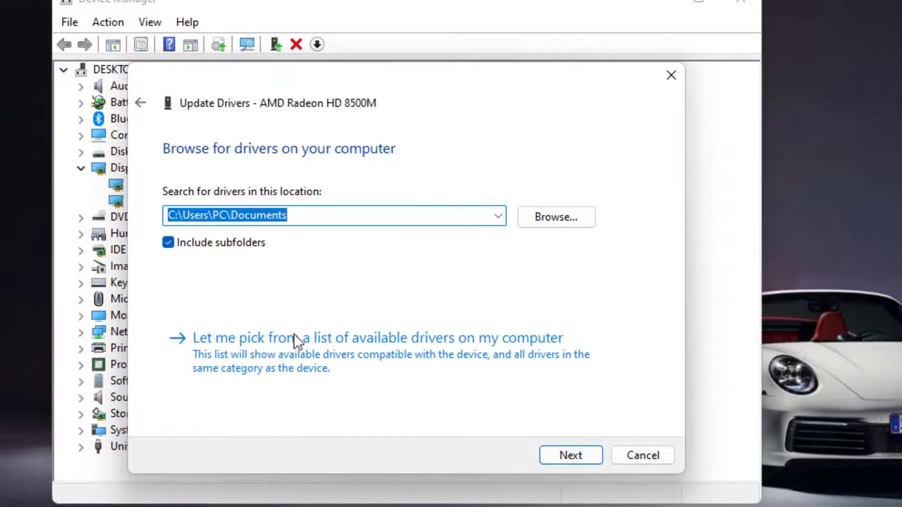
{"action": "left_click", "coordinate": [345, 345]}
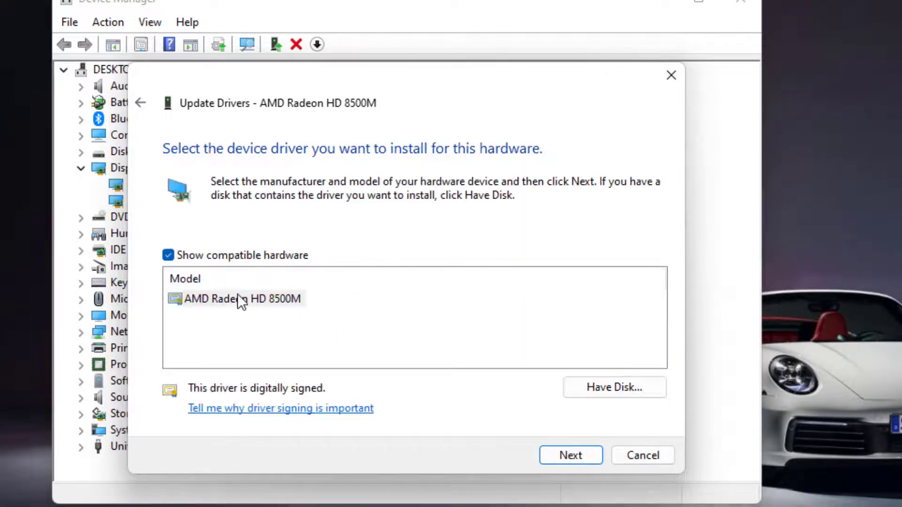
{"action": "left_click", "coordinate": [238, 298]}
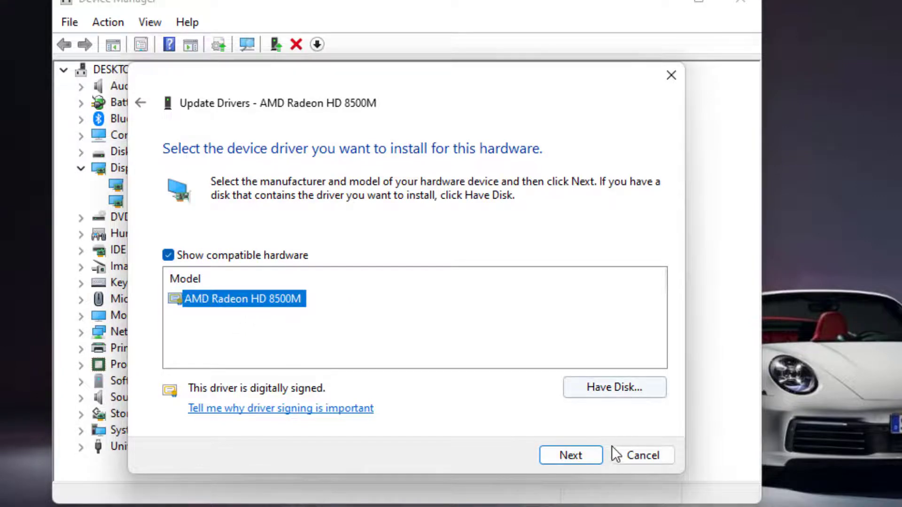
{"action": "left_click", "coordinate": [560, 453]}
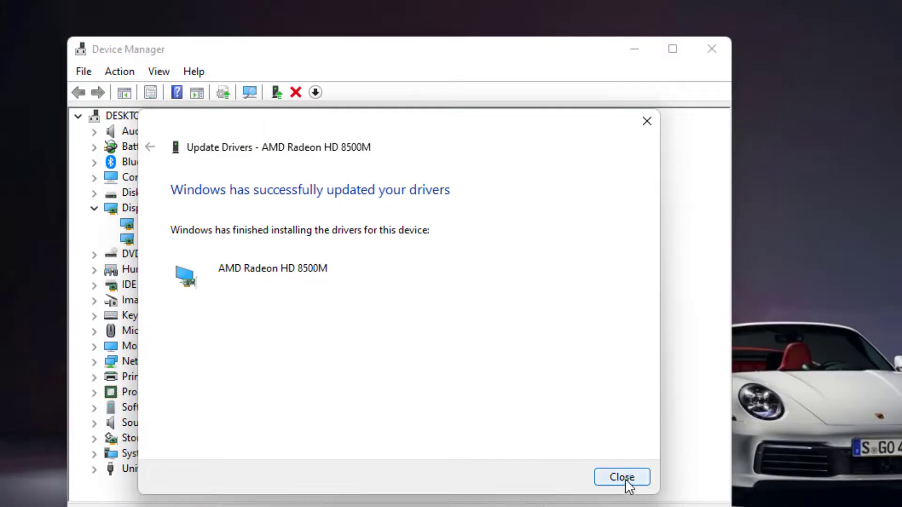
{"action": "left_click", "coordinate": [624, 478]}
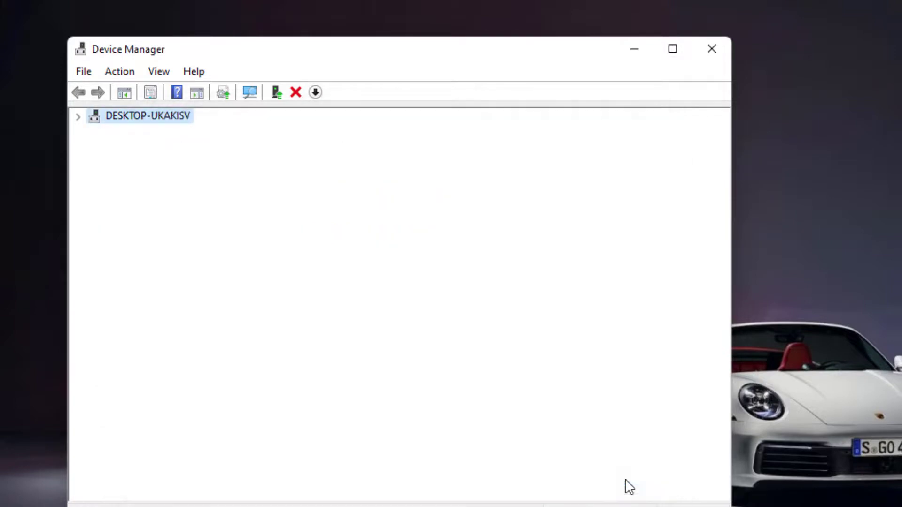
{"action": "left_click", "coordinate": [711, 48]}
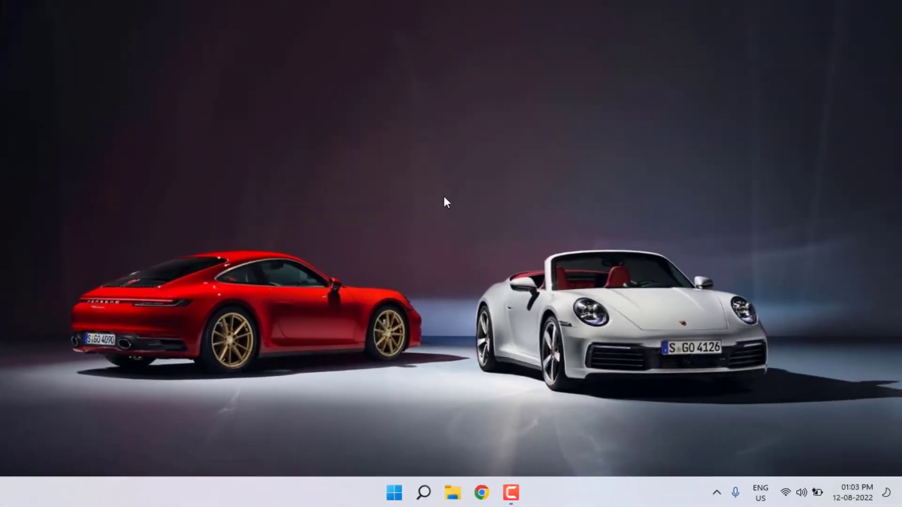